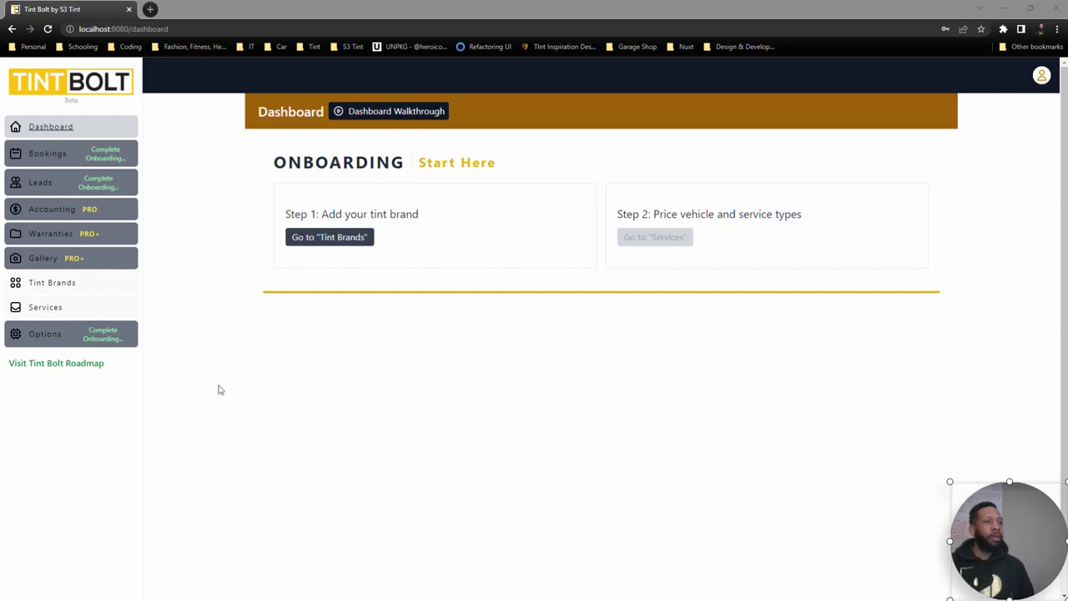
On the Tint Brands step, add a new manufacturer named 'Test Manufacturer'
click(345, 242)
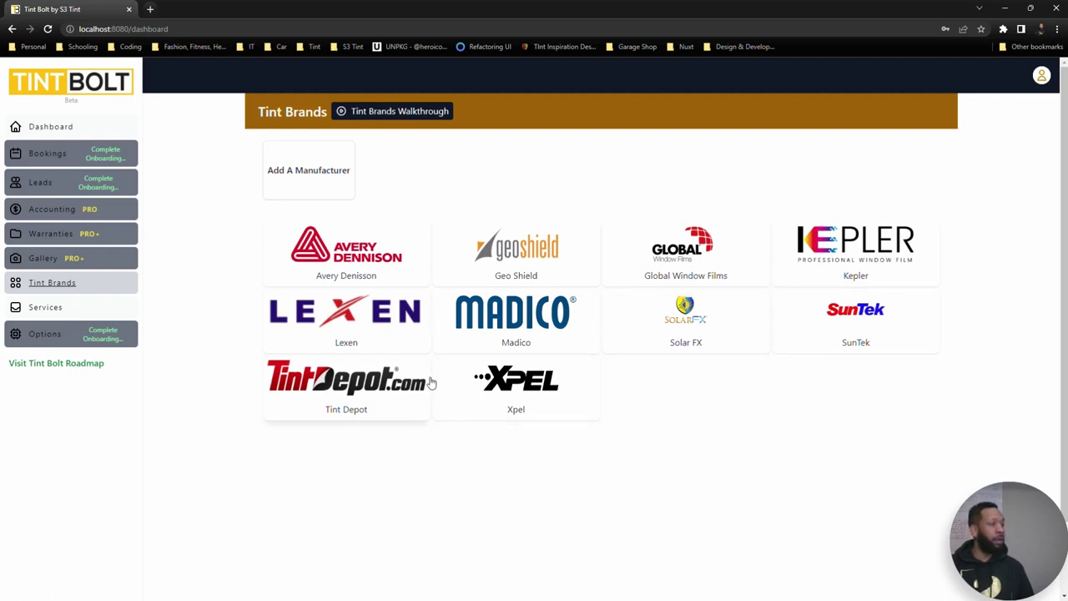
click(290, 172)
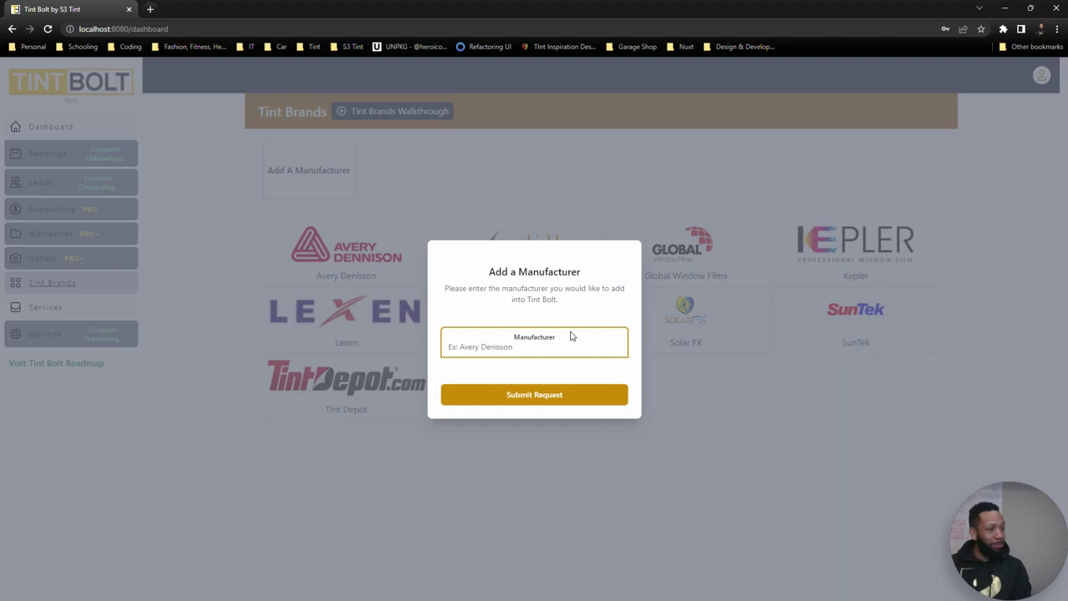
text(Test Manufacturer)
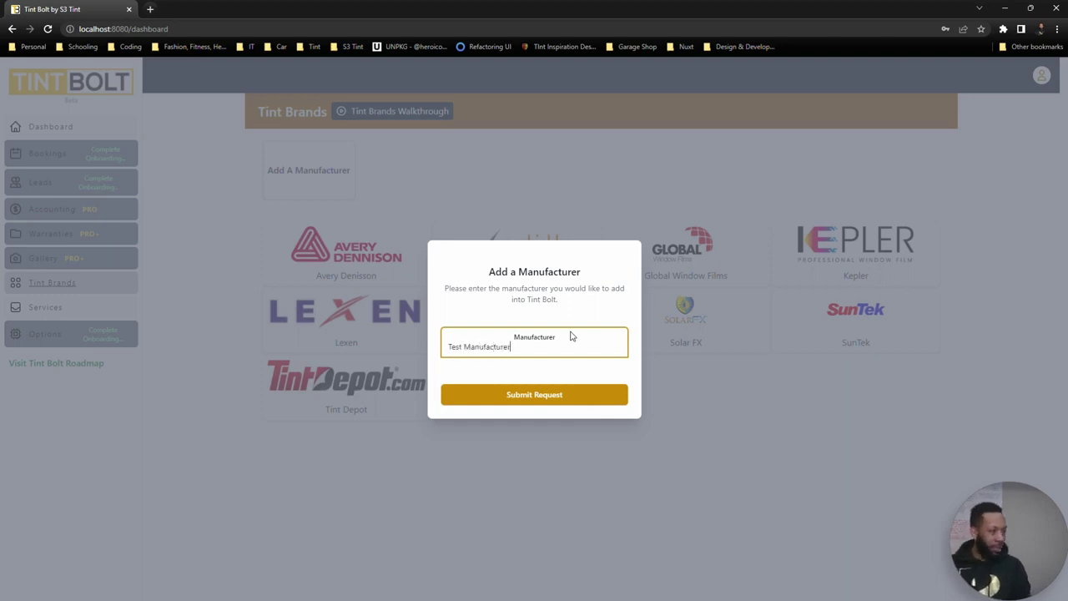
key(Return)
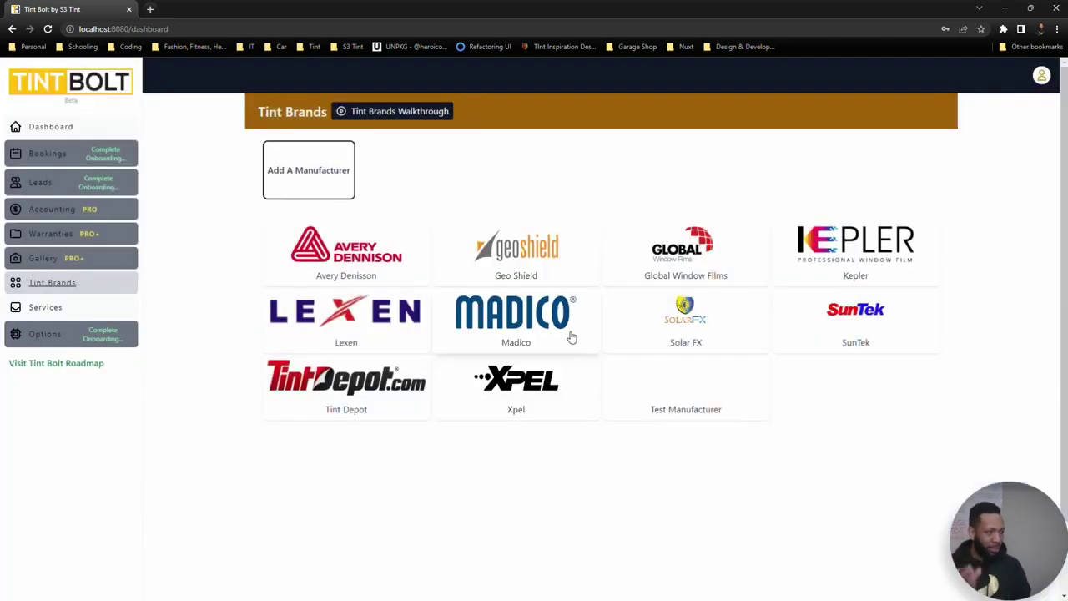
In Test Manufacturer's setup, add an option with name, TSER and VLT set to 5
click(702, 384)
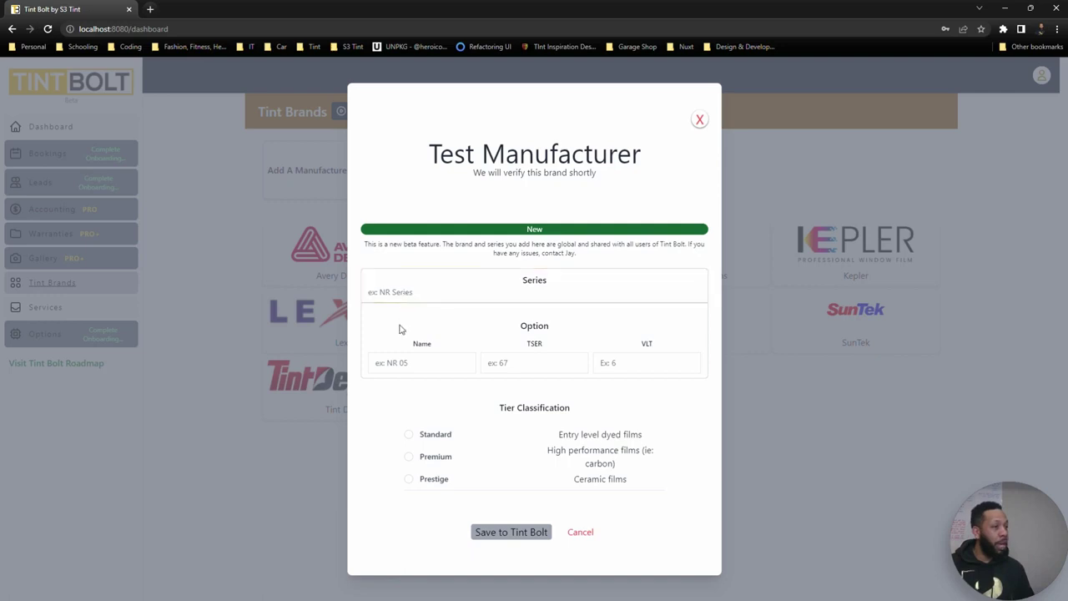
click(385, 360)
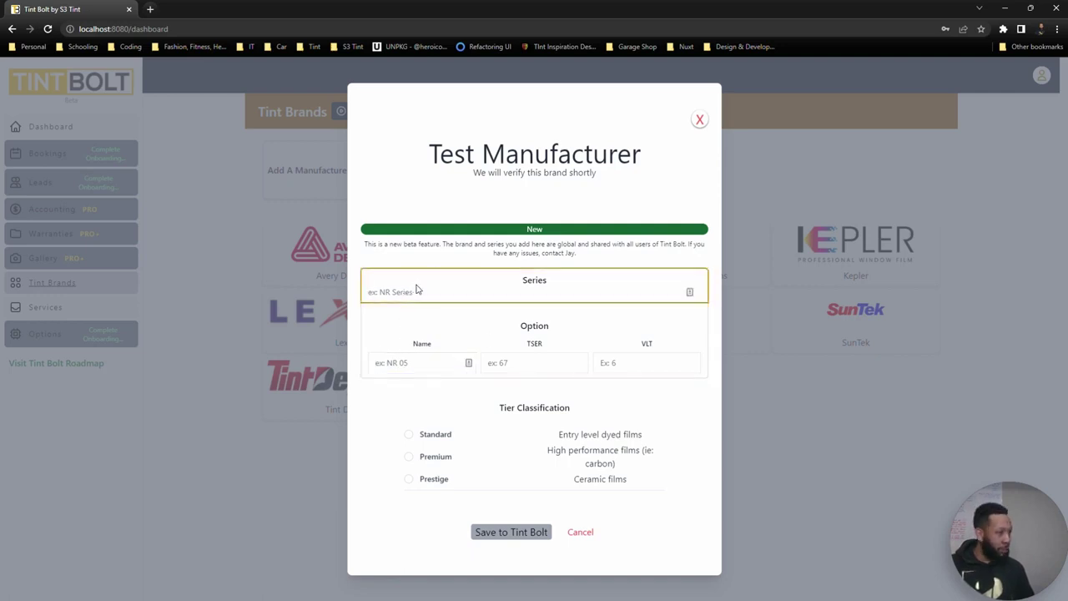
click(374, 362)
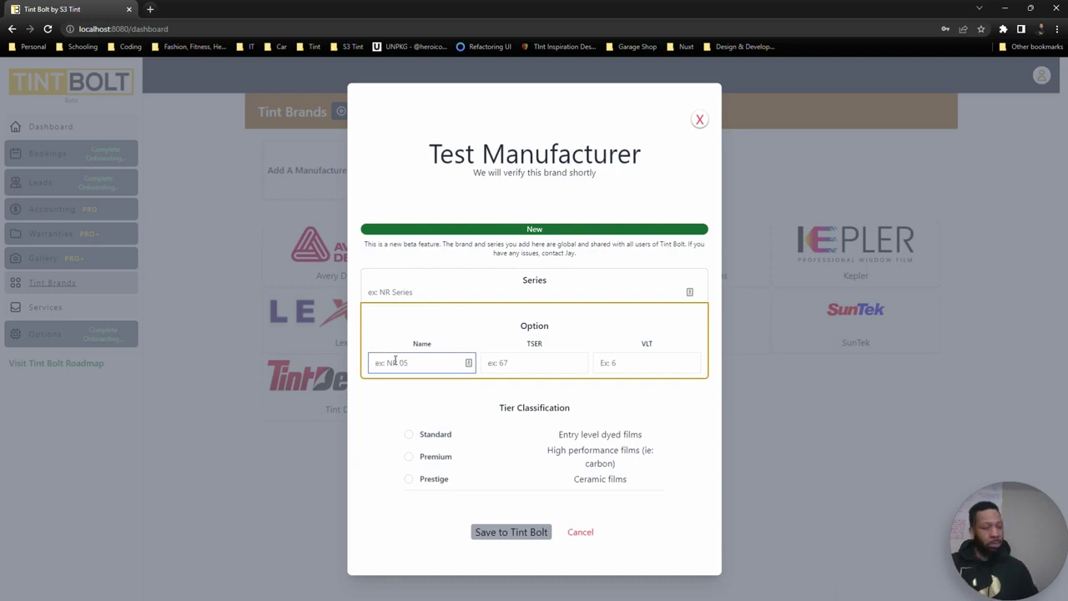
text(5)
key(Tab)
text(5)
key(Tab)
text(5)
click(538, 315)
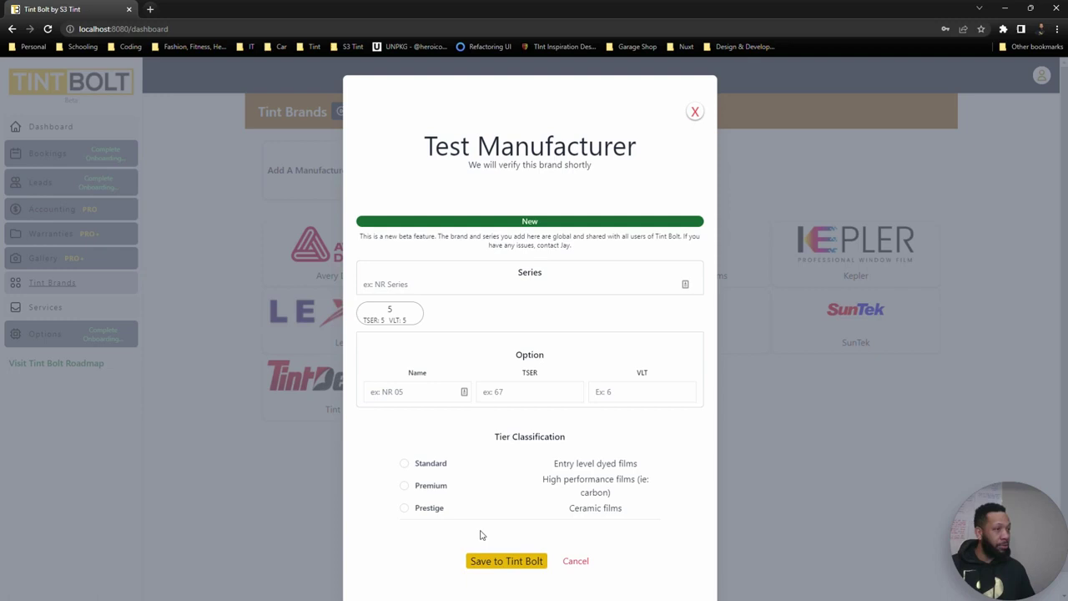
Save Test Manufacturer's series to Tint Bolt and close its setup window
click(411, 282)
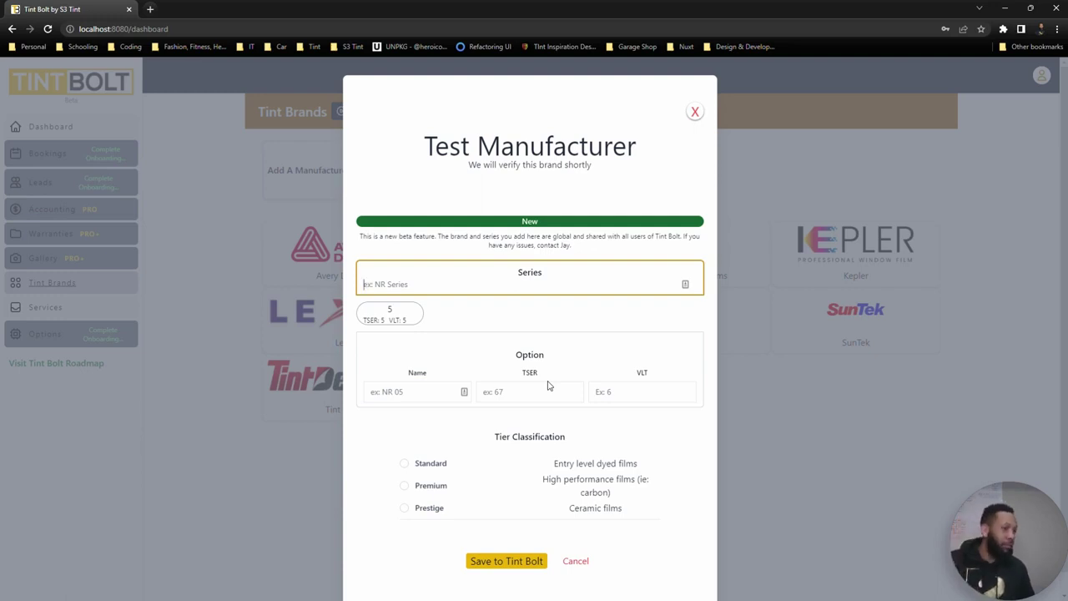
click(507, 562)
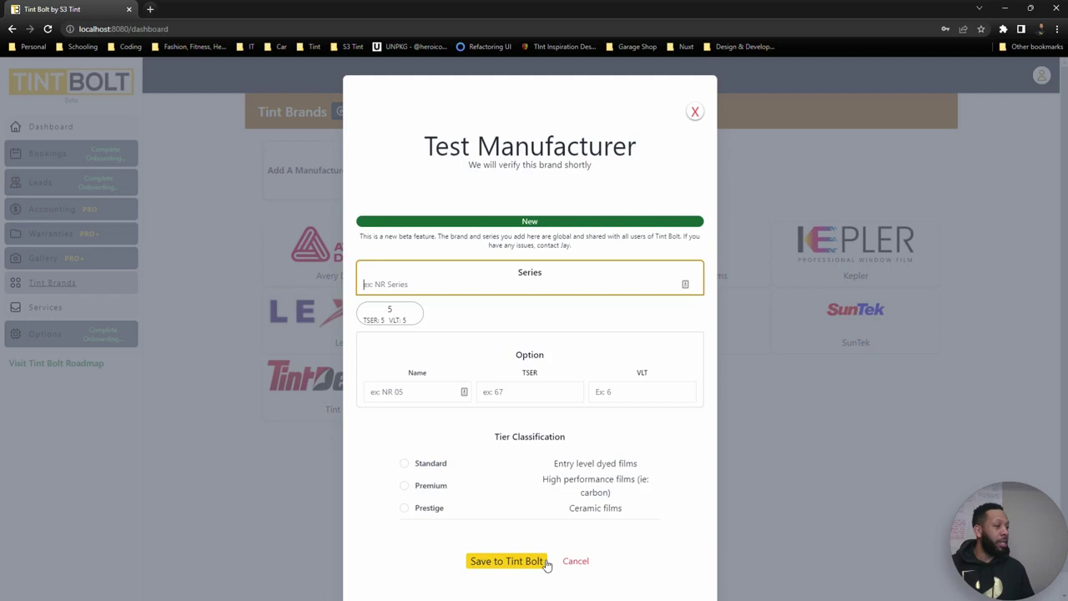
click(699, 266)
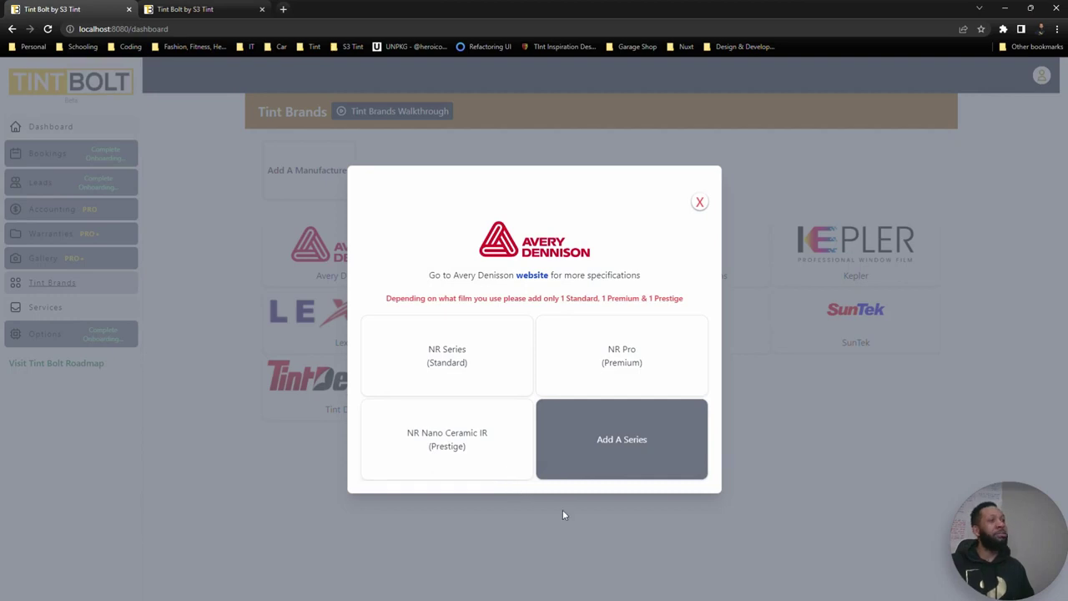
Add the NR 05, NR 20 and NR 35 films from Avery Dennison's NR Series to the site
click(522, 360)
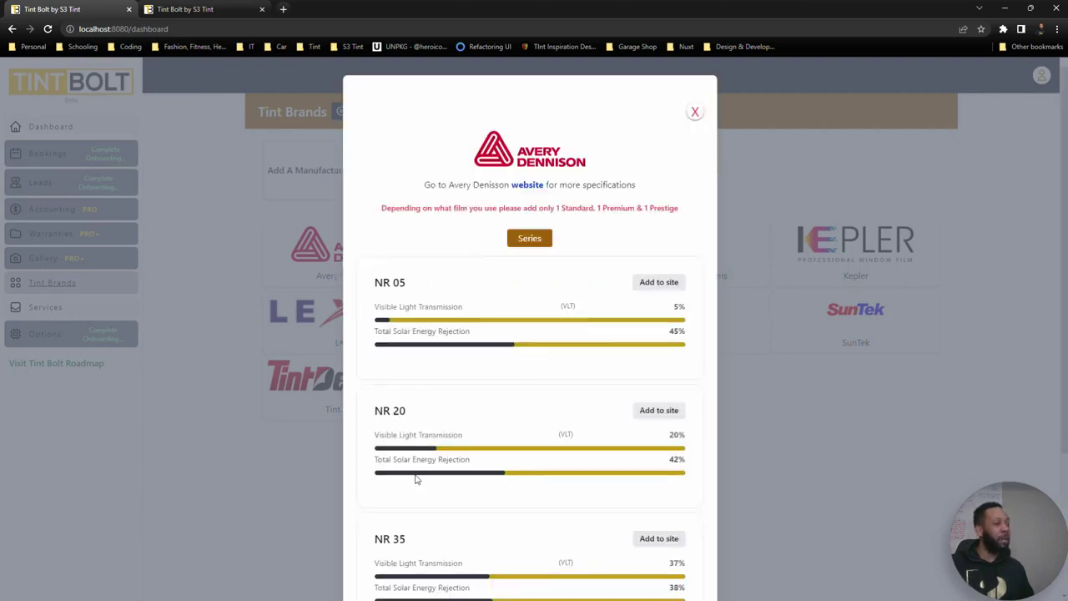
click(666, 288)
click(638, 410)
scroll(584, 432, down, 1)
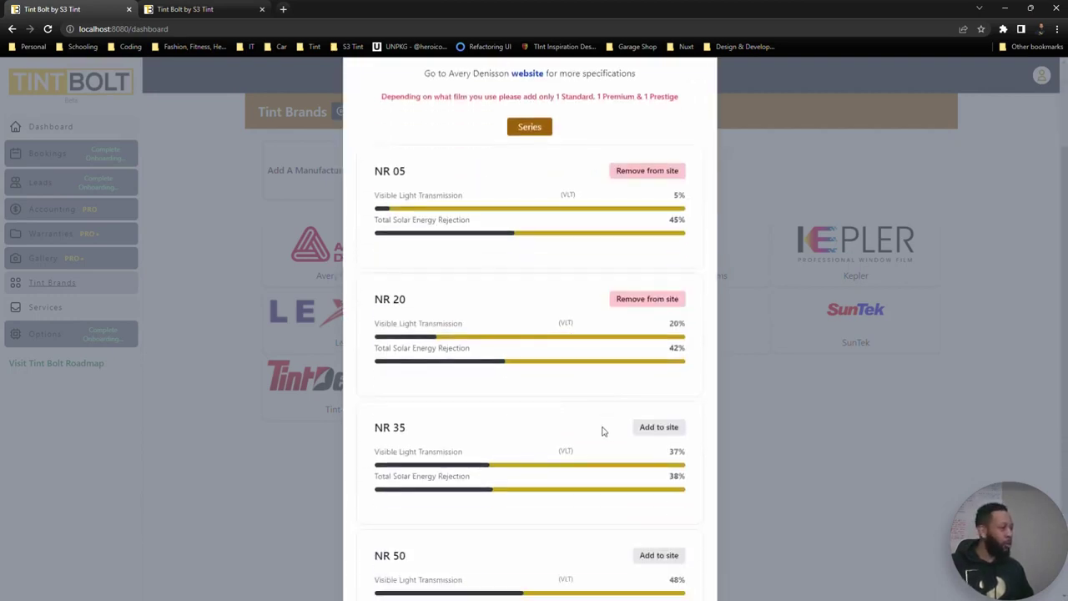
click(646, 426)
scroll(649, 442, down, 1)
scroll(649, 448, up, 5)
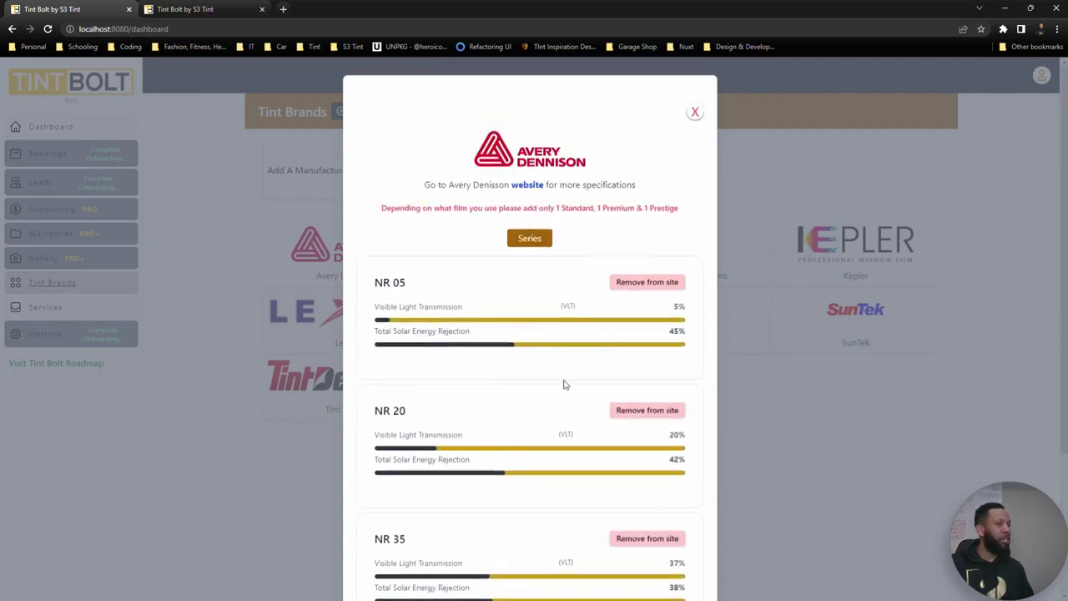
double_click(541, 245)
click(553, 300)
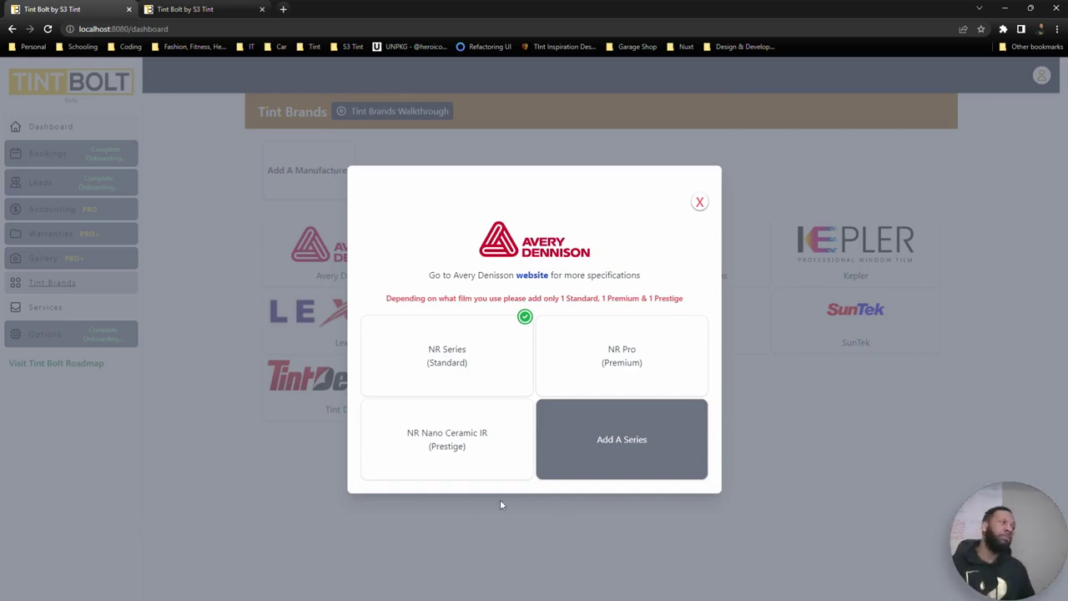
From the Dashboard, go to Services and expand NR Series to list its vehicle types
click(700, 204)
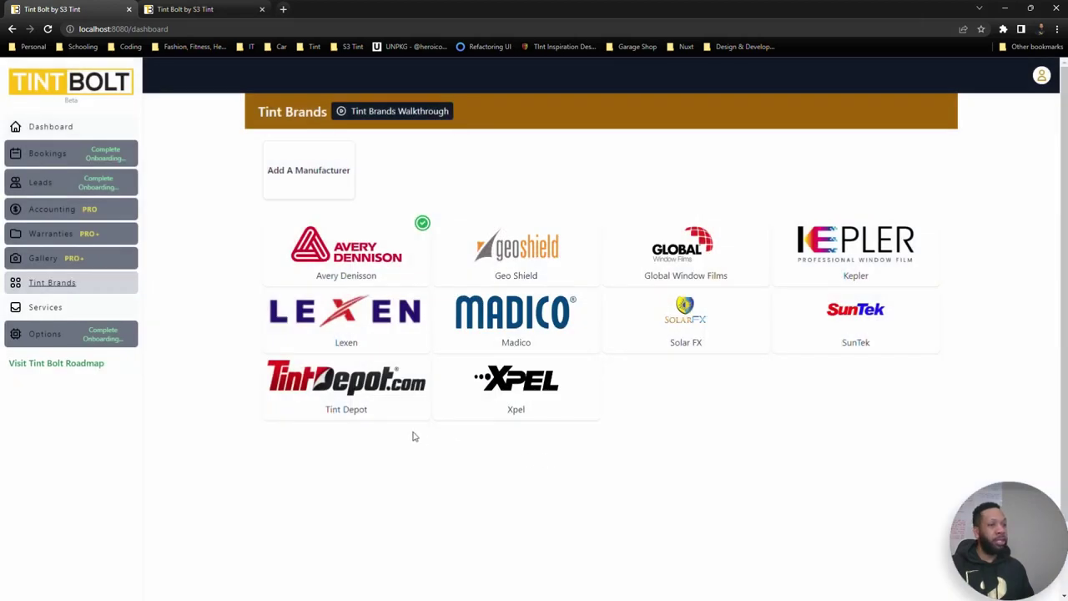
click(61, 129)
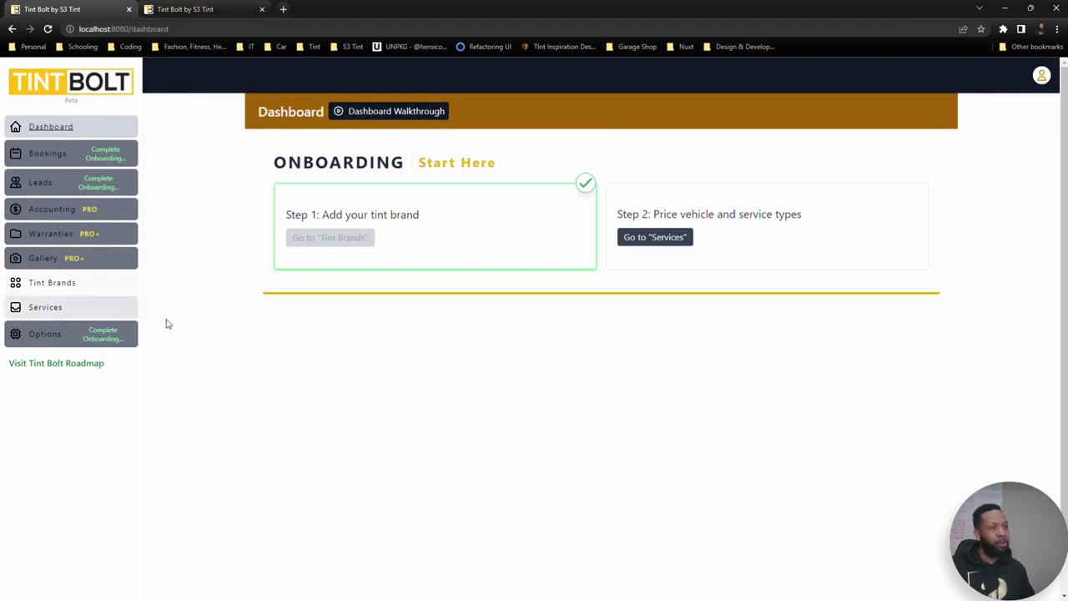
click(684, 240)
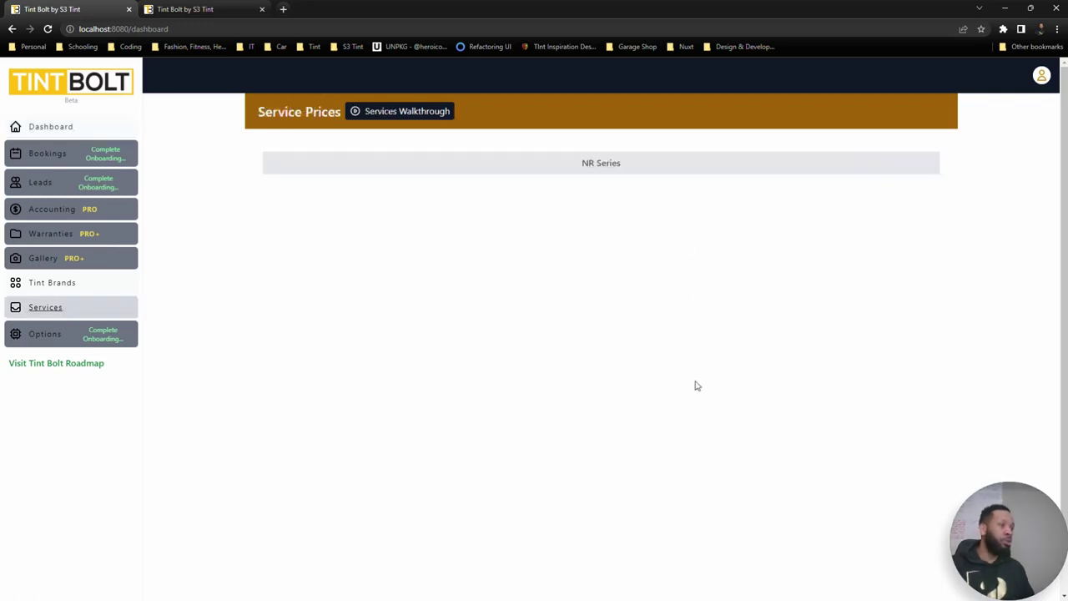
click(609, 172)
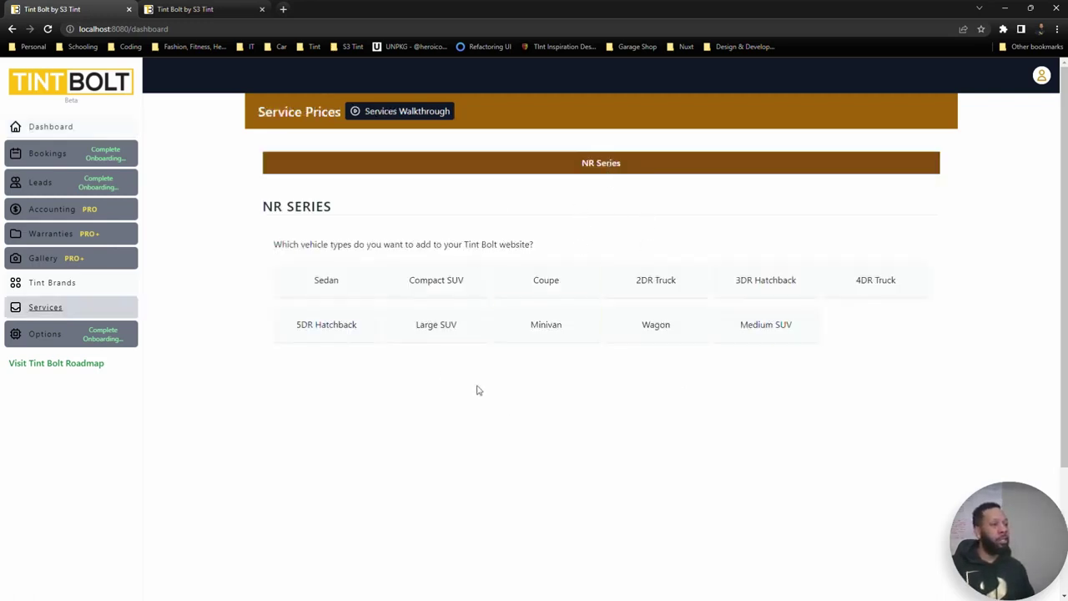
For Sedan, enter Rear Install 150 and Full Install 200 with durations 3 and 4, then 80 and 2
click(336, 288)
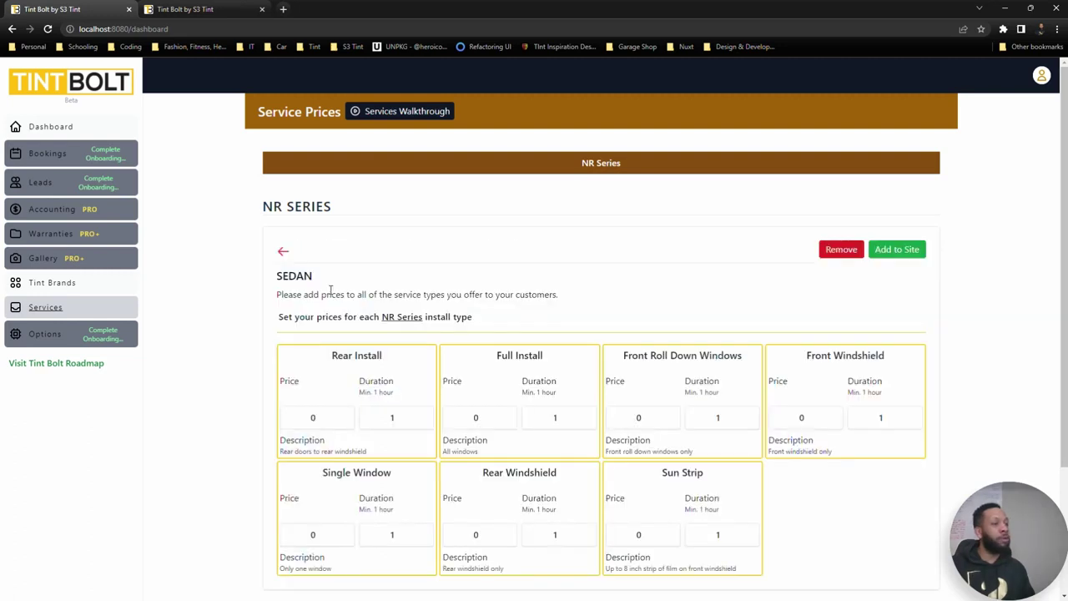
double_click(302, 416)
text(150)
key(Tab)
key(Tab)
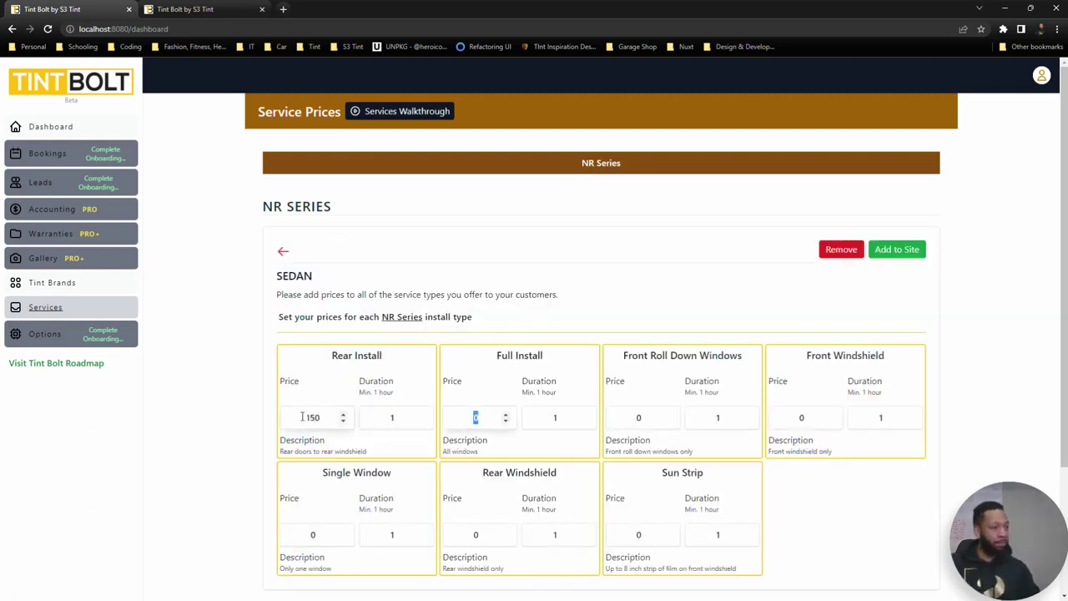
text(200)
key(shift+Tab)
text(3)
key(Tab)
key(Tab)
text(4)
key(Tab)
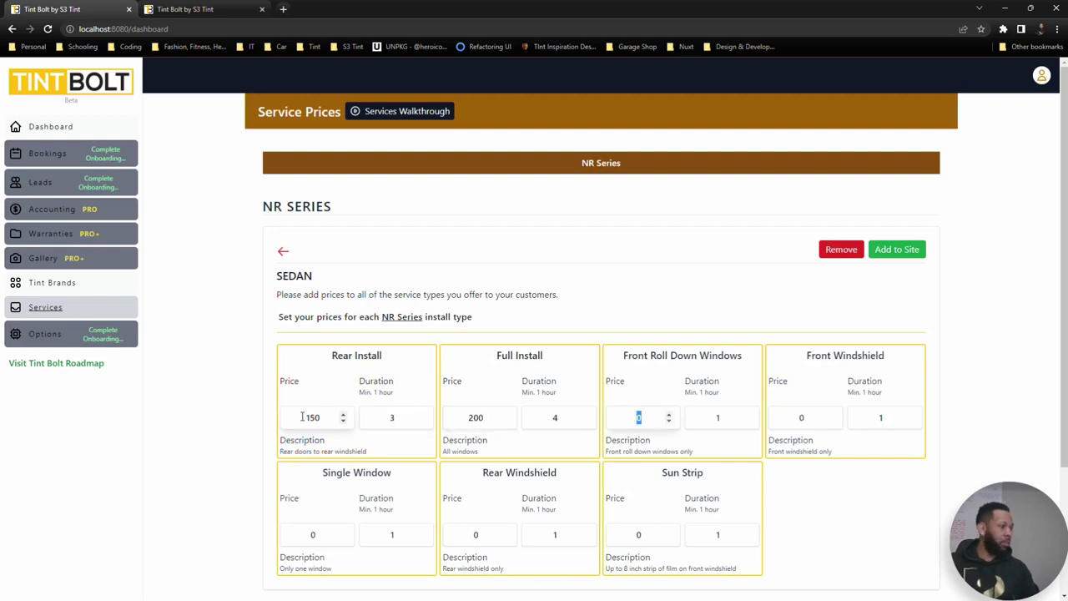
text(80)
Enter Front Roll Down Windows 120 (duration 2), then 50, 120, 2 and 60, and add Sedan to the site
key(Tab)
text(2)
key(Tab)
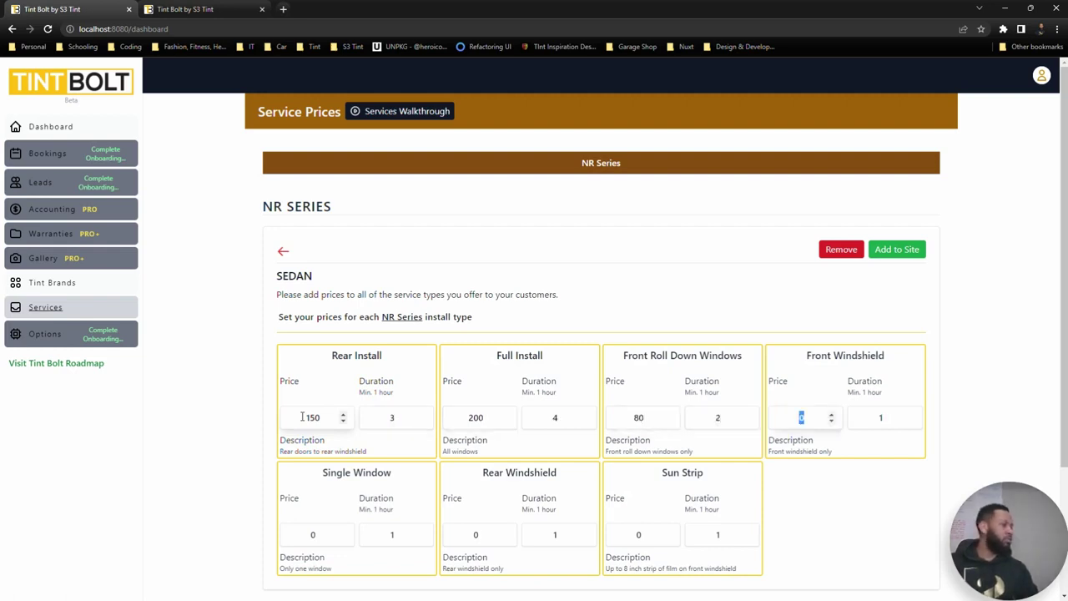
text(120)
key(Tab)
text(2)
key(Tab)
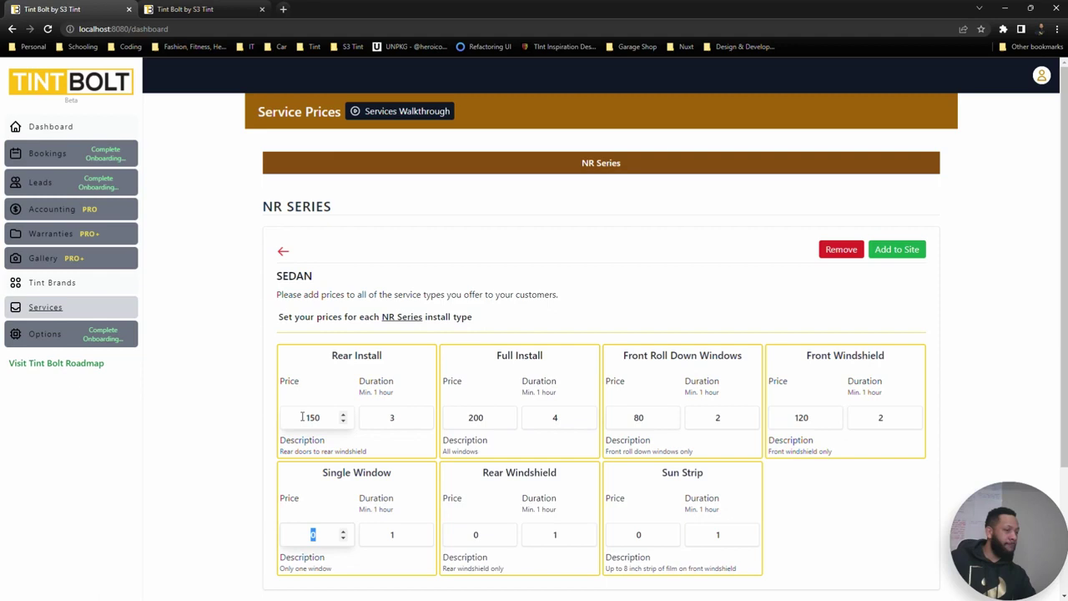
text(50)
key(Tab)
key(Tab)
text(120)
key(Tab)
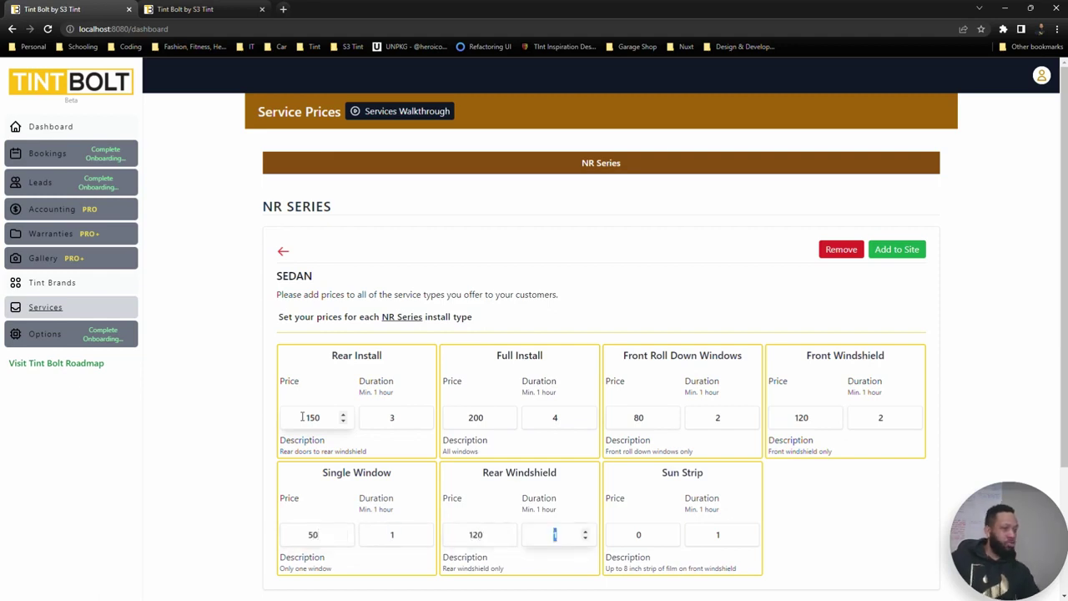
text(2)
key(Tab)
text(60)
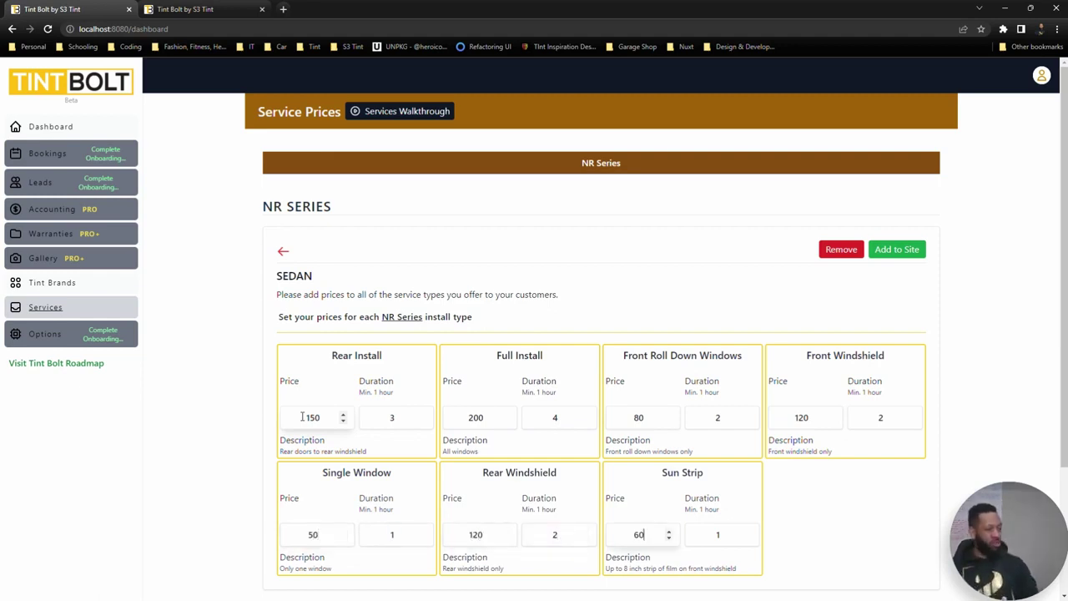
click(909, 249)
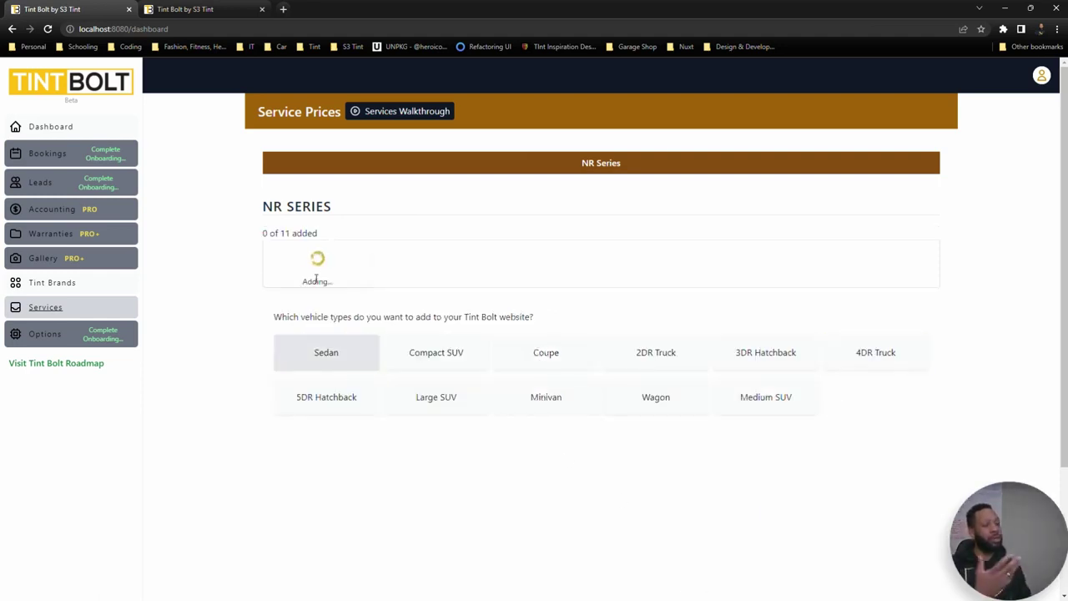